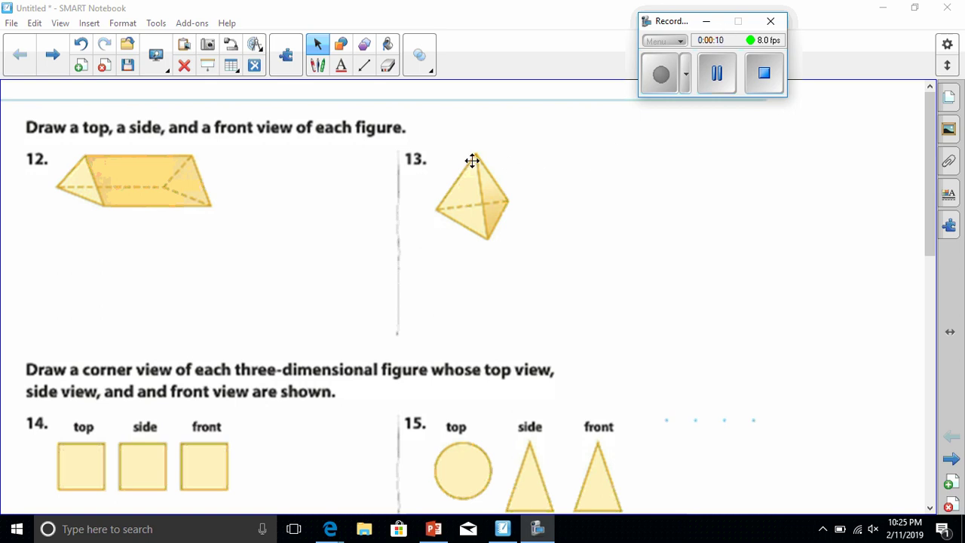
# Step: Select the Pens tool for freehand ink drawing
pyautogui.click(318, 64)
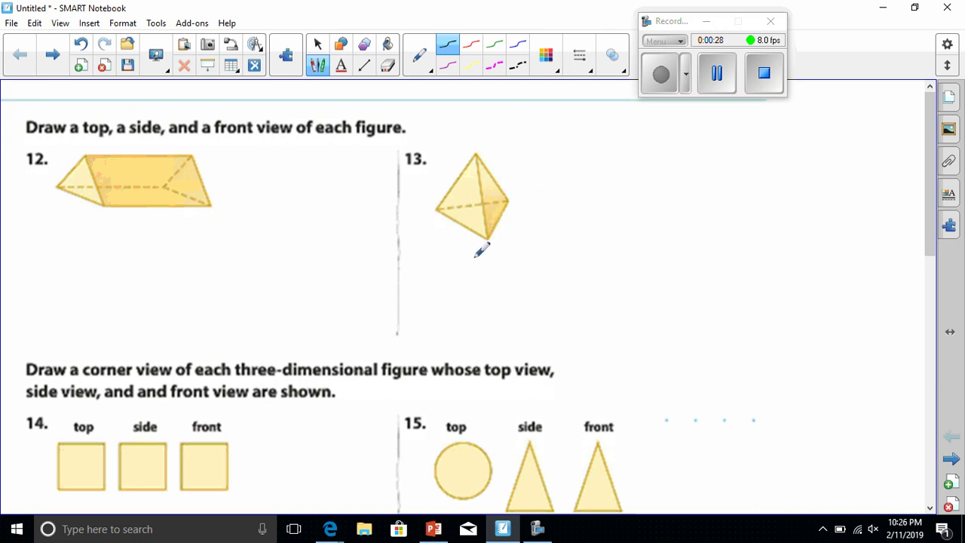
# Step: Sketch figure 13's flat top view and triangular side and front views, then scroll to problem 15
pyautogui.moveTo(476, 253); pyautogui.dragTo(532, 250)
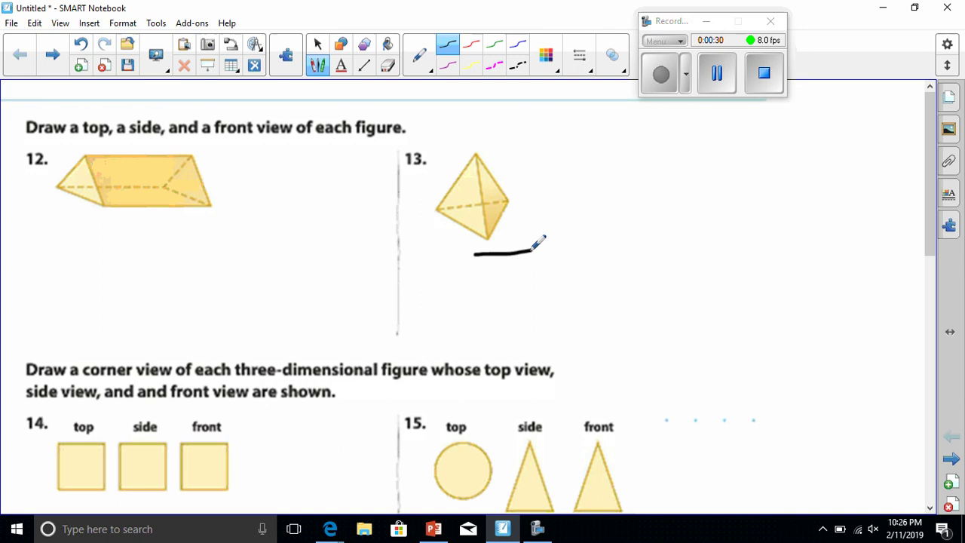
pyautogui.moveTo(472, 255)
pyautogui.mouseDown()
pyautogui.moveTo(524, 272)
pyautogui.moveTo(527, 264)
pyautogui.moveTo(488, 265)
pyautogui.moveTo(477, 254)
pyautogui.moveTo(526, 265)
pyautogui.mouseUp()
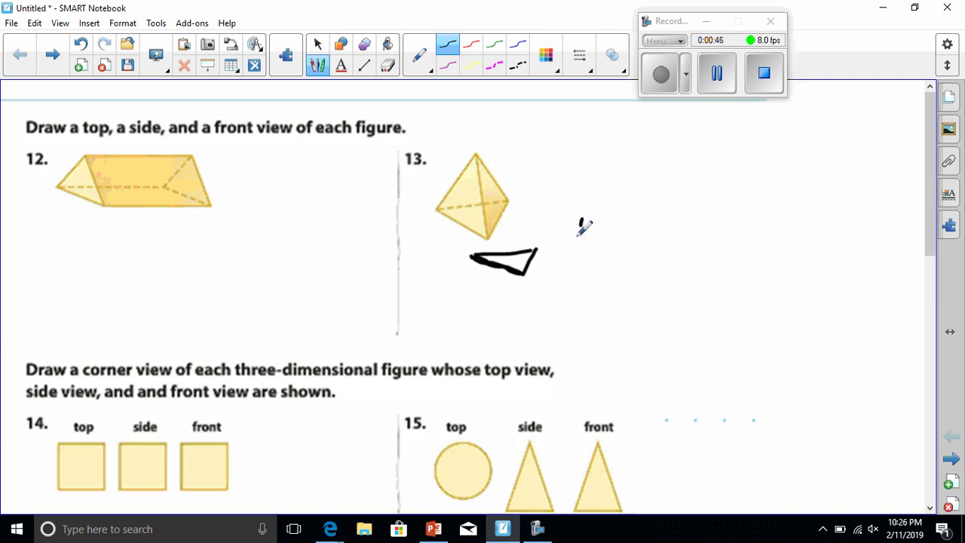
pyautogui.moveTo(578, 221); pyautogui.dragTo(570, 258)
pyautogui.moveTo(584, 218)
pyautogui.mouseDown()
pyautogui.moveTo(610, 257)
pyautogui.moveTo(581, 254)
pyautogui.mouseUp()
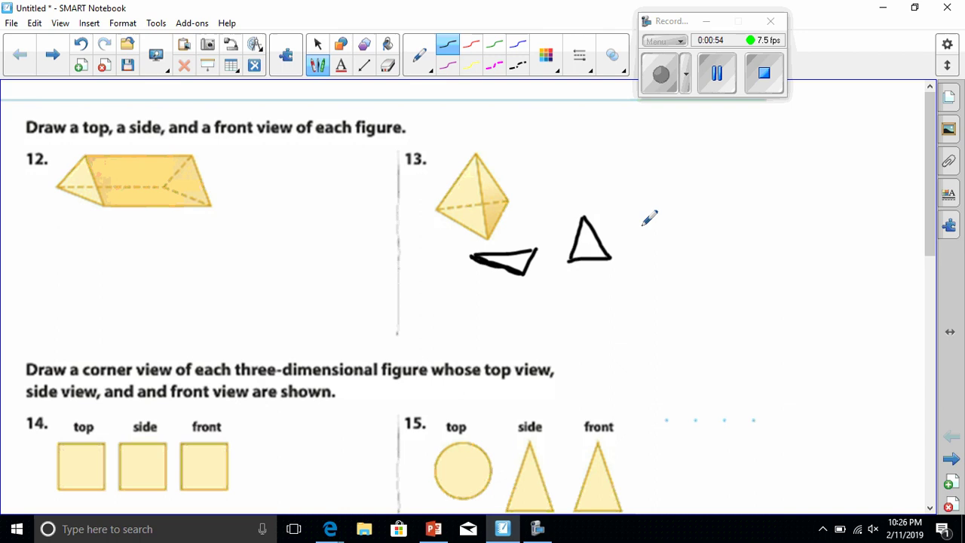
pyautogui.moveTo(644, 219); pyautogui.dragTo(628, 257)
pyautogui.moveTo(646, 217)
pyautogui.mouseDown()
pyautogui.moveTo(666, 258)
pyautogui.moveTo(627, 259)
pyautogui.mouseUp()
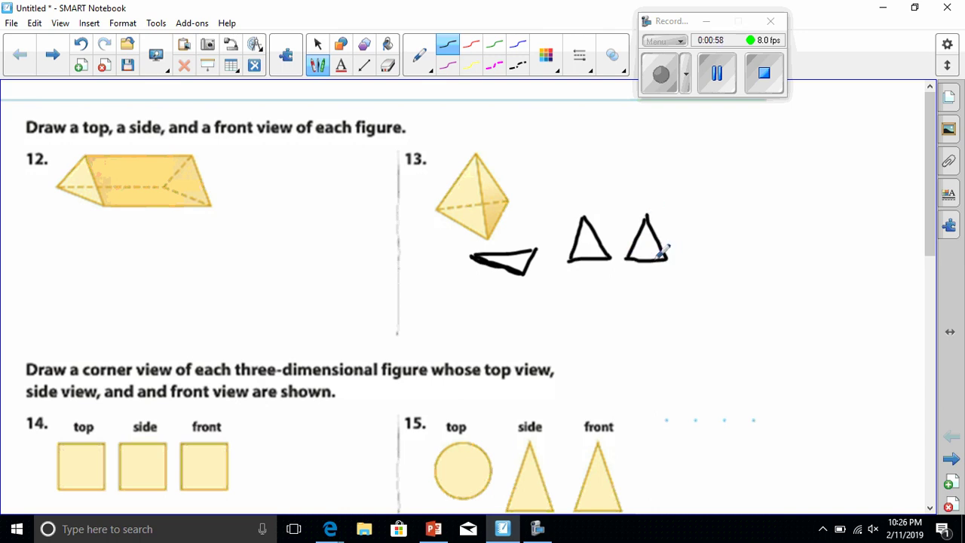
pyautogui.moveTo(929, 207); pyautogui.dragTo(929, 286)
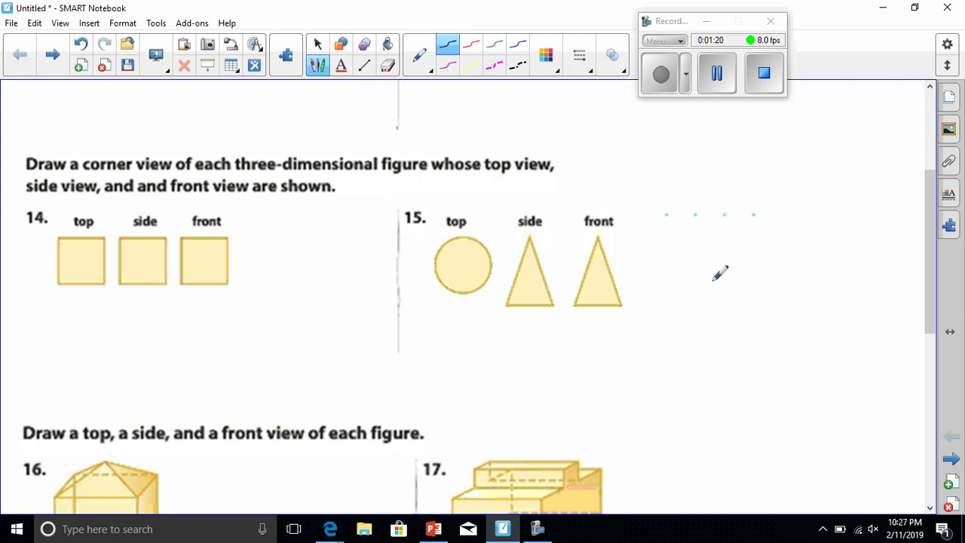
# Step: Draw a cone for problem 15 with an elliptical base and two sides meeting at an apex
pyautogui.moveTo(715, 279)
pyautogui.mouseDown()
pyautogui.moveTo(681, 291)
pyautogui.moveTo(685, 307)
pyautogui.moveTo(709, 306)
pyautogui.moveTo(726, 290)
pyautogui.moveTo(728, 280)
pyautogui.moveTo(707, 276)
pyautogui.mouseUp()
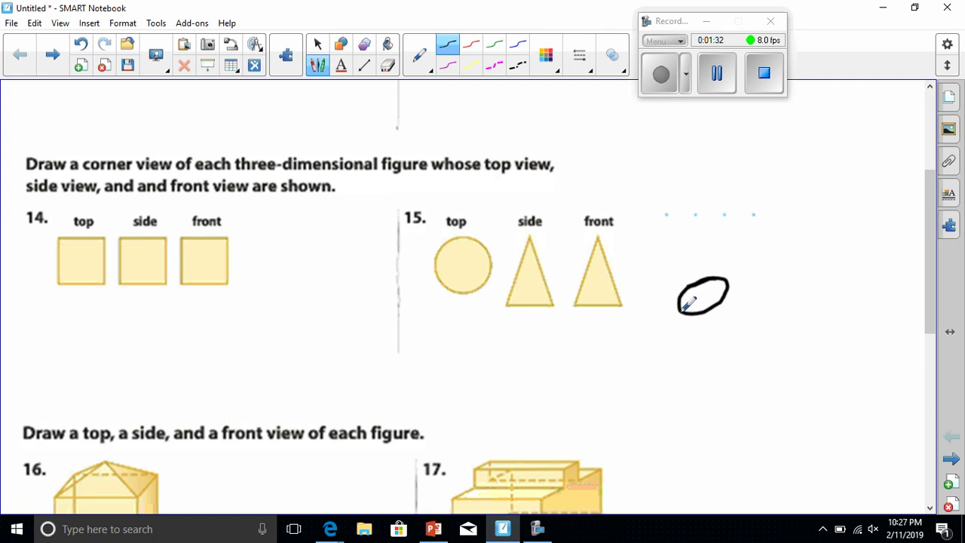
pyautogui.moveTo(682, 298)
pyautogui.mouseDown()
pyautogui.moveTo(682, 231)
pyautogui.moveTo(715, 251)
pyautogui.moveTo(729, 279)
pyautogui.mouseUp()
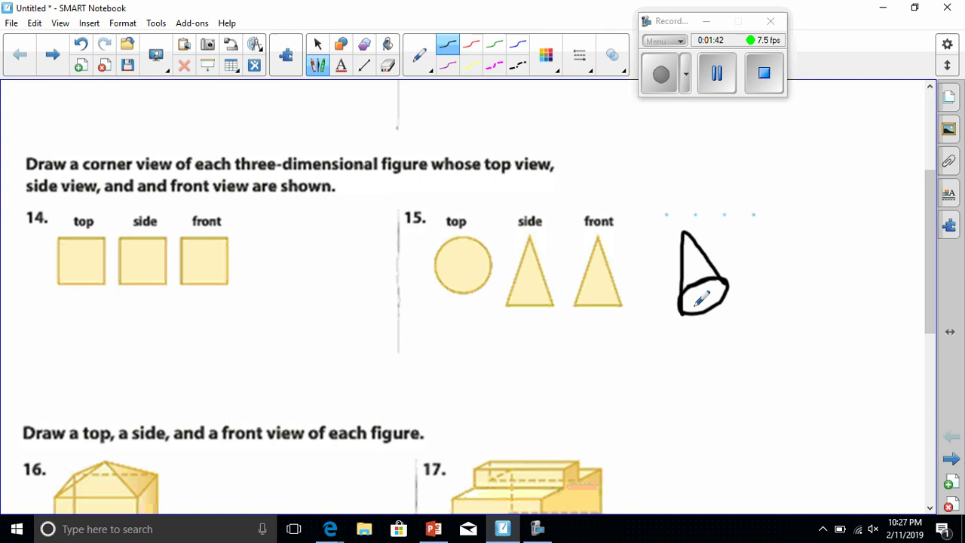
# Step: Erase the cone base's upper arc with the smallest eraser and redraw it as dashes
pyautogui.click(388, 66)
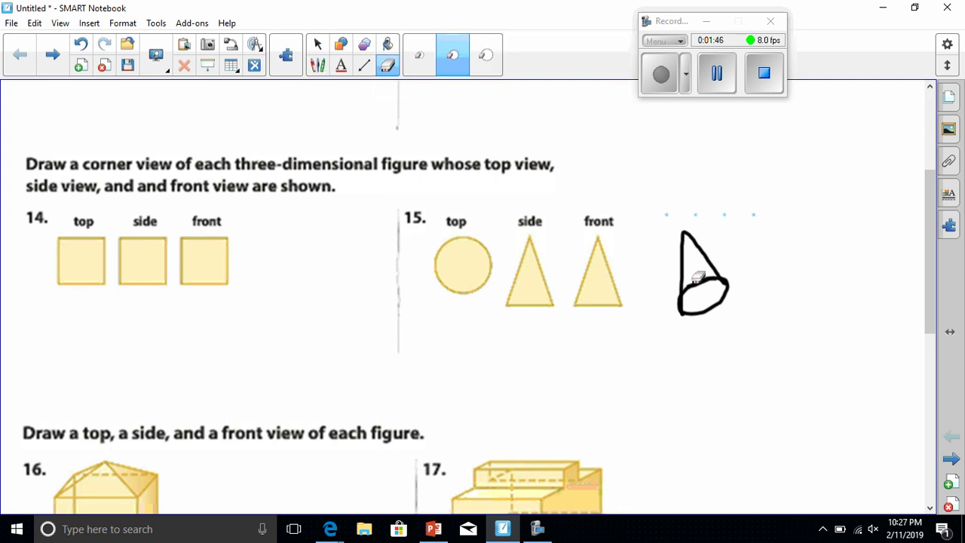
pyautogui.click(420, 58)
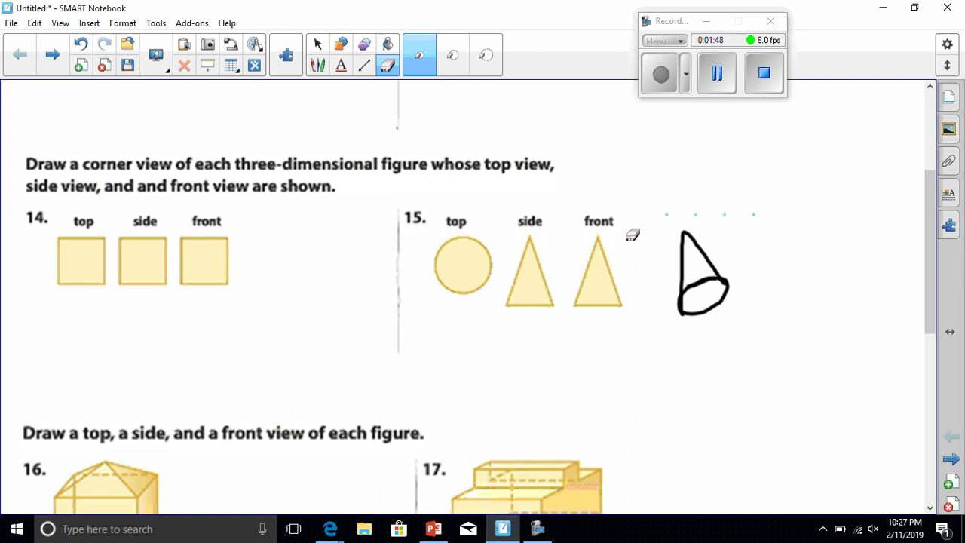
pyautogui.moveTo(701, 292)
pyautogui.mouseDown()
pyautogui.moveTo(692, 280)
pyautogui.moveTo(695, 288)
pyautogui.moveTo(709, 279)
pyautogui.mouseUp()
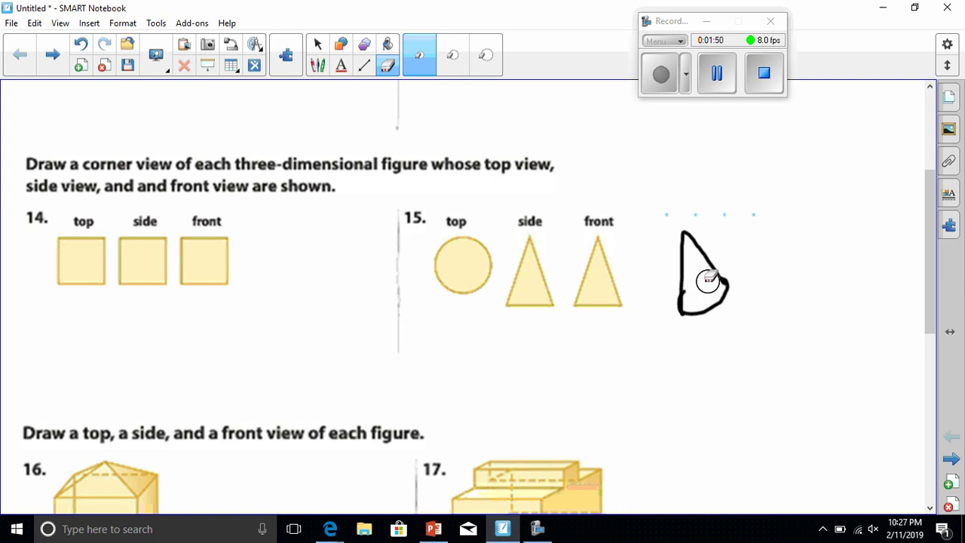
pyautogui.click(318, 66)
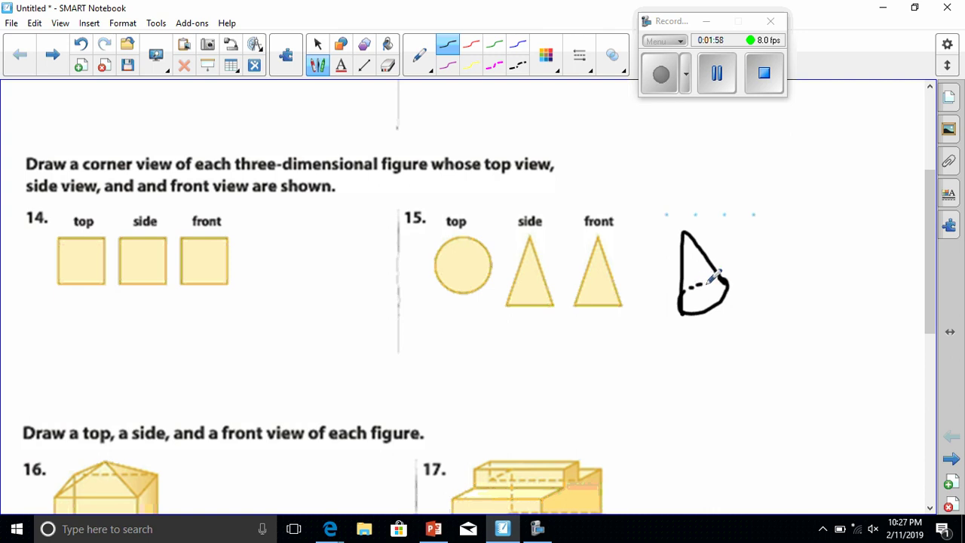
pyautogui.moveTo(713, 279); pyautogui.dragTo(724, 274)
pyautogui.moveTo(931, 259); pyautogui.dragTo(929, 342)
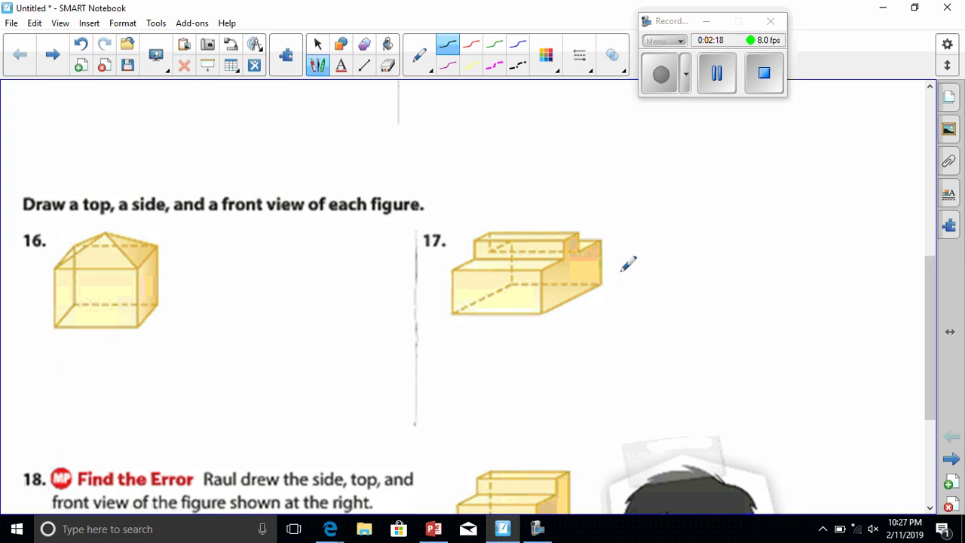
pyautogui.moveTo(666, 249)
pyautogui.mouseDown()
pyautogui.moveTo(619, 289)
pyautogui.moveTo(624, 303)
pyautogui.moveTo(697, 302)
pyautogui.moveTo(750, 245)
pyautogui.mouseUp()
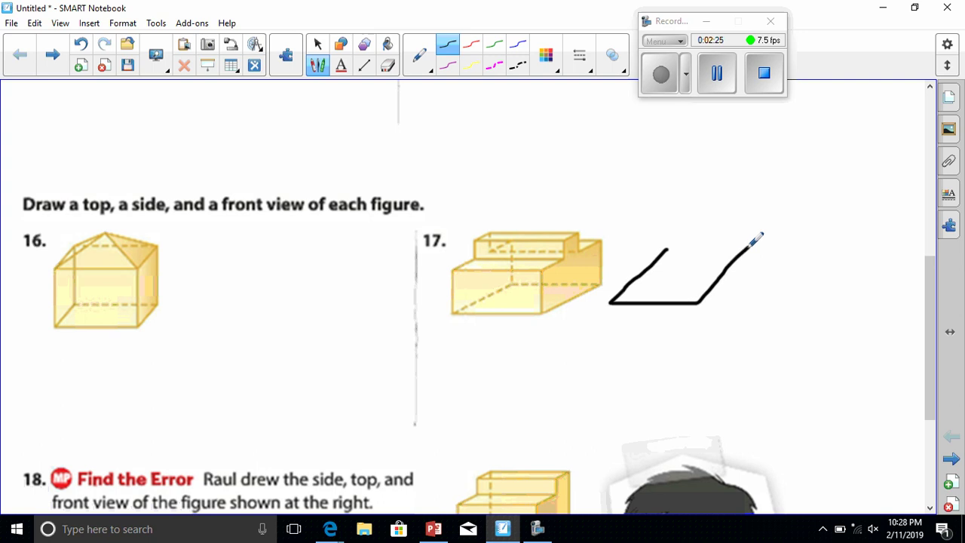
pyautogui.click(387, 65)
pyautogui.moveTo(667, 251)
pyautogui.mouseDown()
pyautogui.moveTo(611, 302)
pyautogui.moveTo(695, 302)
pyautogui.moveTo(722, 277)
pyautogui.mouseUp()
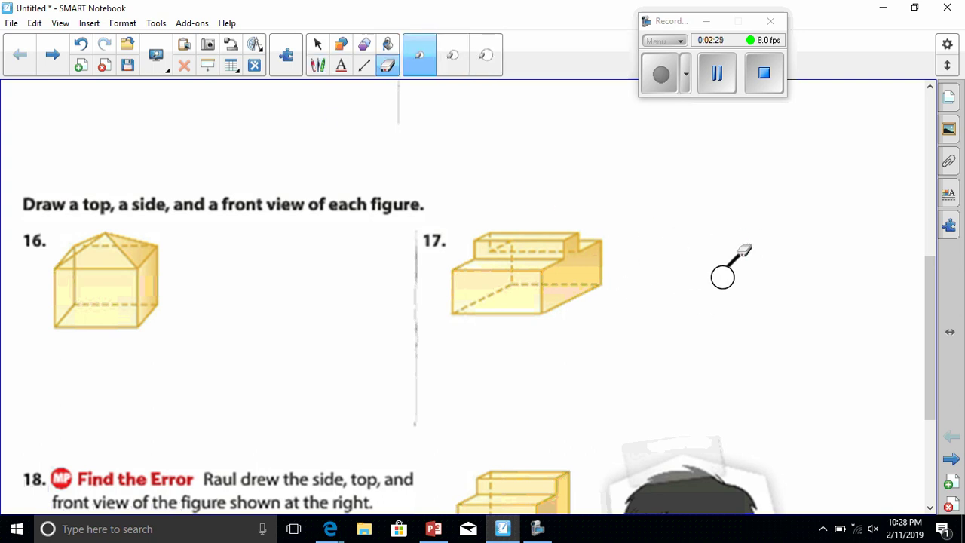
pyautogui.click(317, 65)
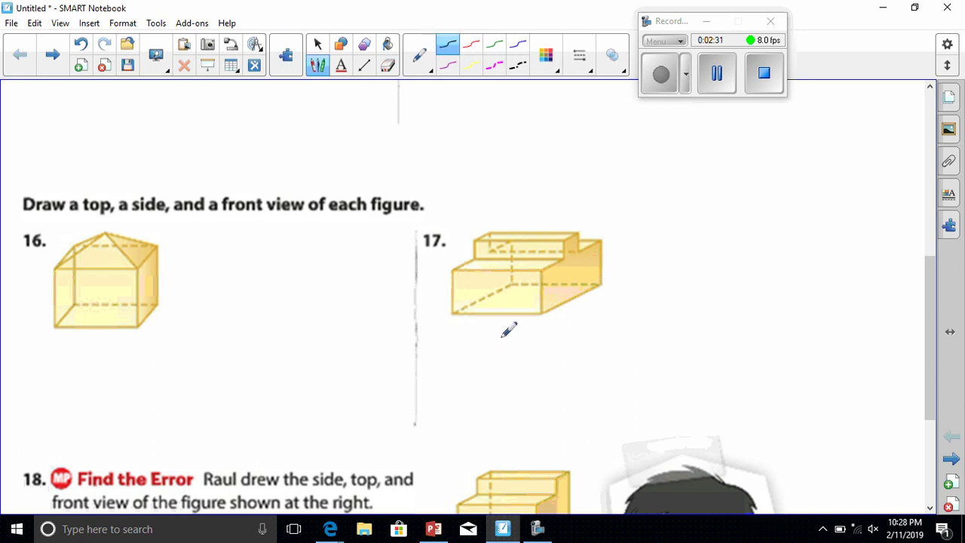
# Step: Draw a square view under figure 17 and begin the stepped outline beside it
pyautogui.moveTo(502, 331); pyautogui.dragTo(502, 426)
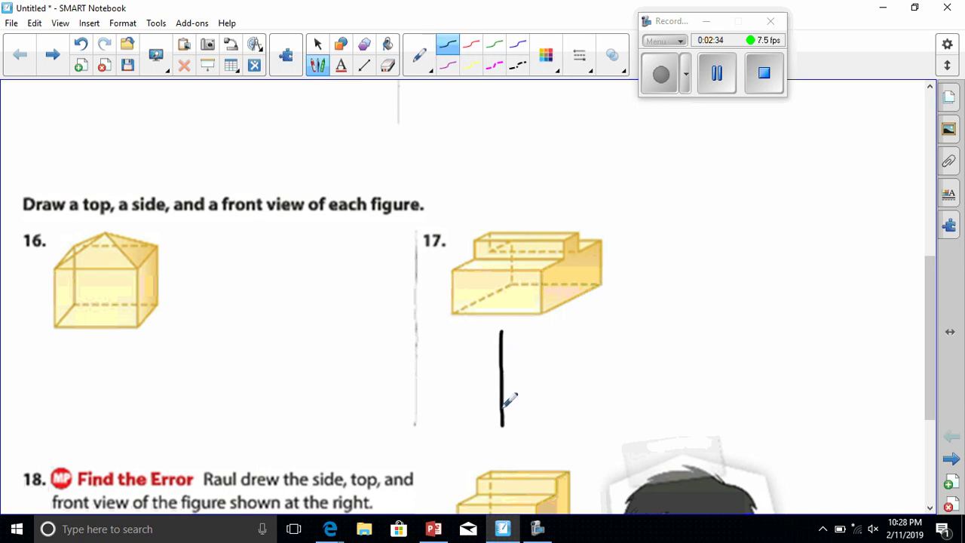
pyautogui.moveTo(502, 329); pyautogui.dragTo(589, 329)
pyautogui.moveTo(504, 426); pyautogui.dragTo(598, 426)
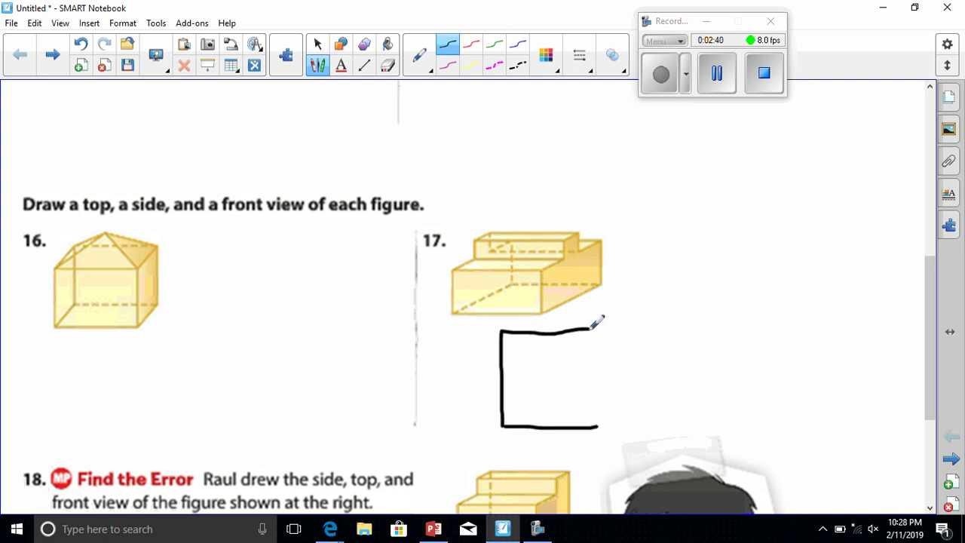
pyautogui.moveTo(589, 330); pyautogui.dragTo(591, 422)
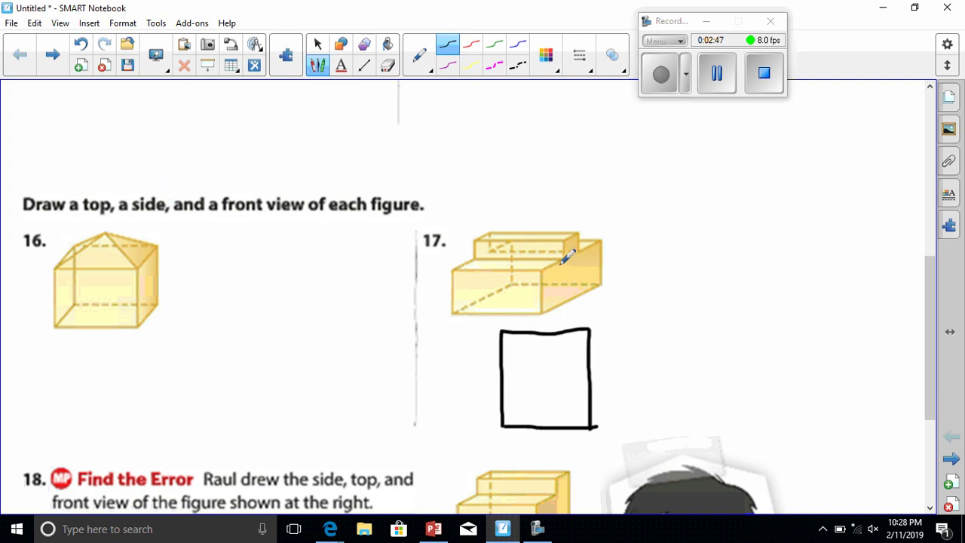
pyautogui.moveTo(612, 333)
pyautogui.mouseDown()
pyautogui.moveTo(614, 374)
pyautogui.moveTo(737, 368)
pyautogui.moveTo(738, 329)
pyautogui.moveTo(694, 328)
pyautogui.moveTo(691, 309)
pyautogui.moveTo(659, 310)
pyautogui.moveTo(653, 327)
pyautogui.moveTo(610, 329)
pyautogui.mouseUp()
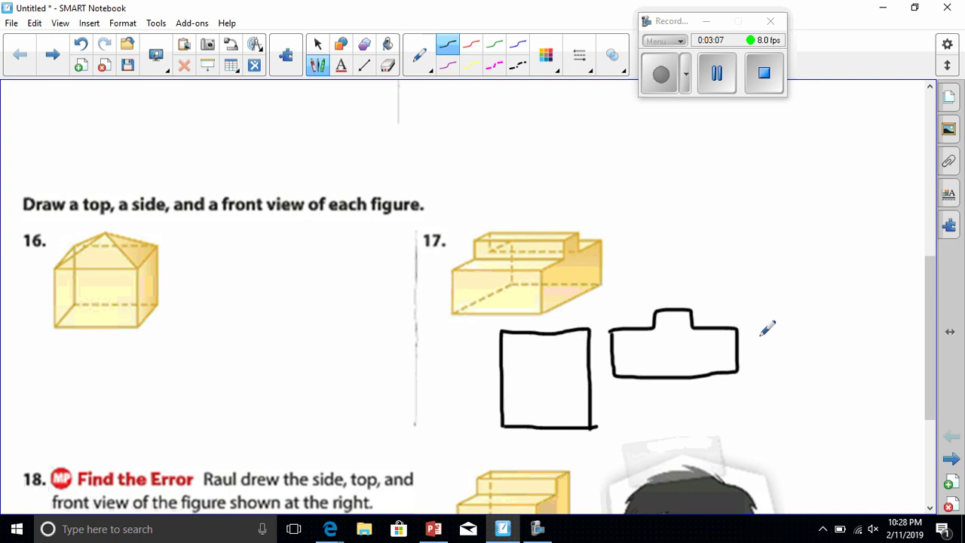
# Step: Draw a rectangle view at the far right, past the stepped outline under figure 17
pyautogui.moveTo(764, 331); pyautogui.dragTo(765, 379)
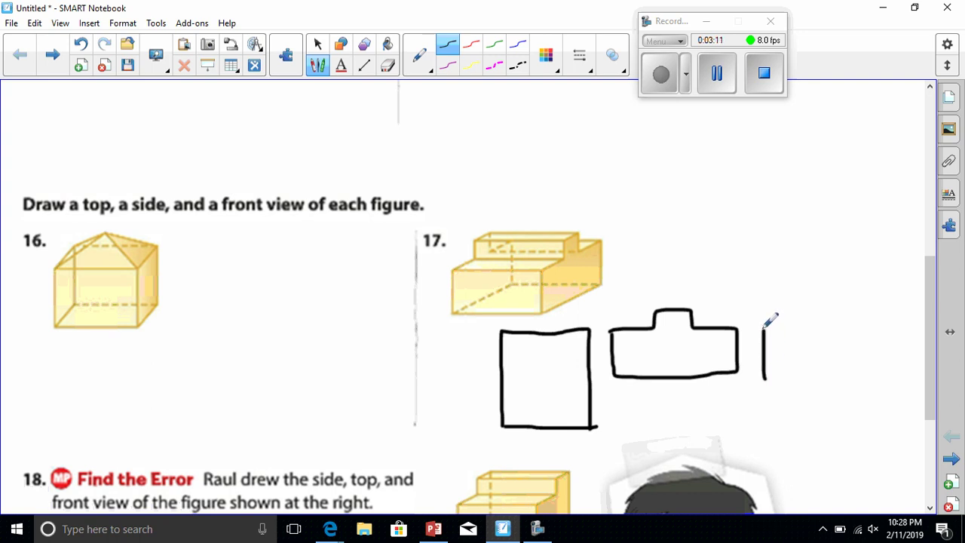
pyautogui.moveTo(764, 325); pyautogui.dragTo(854, 324)
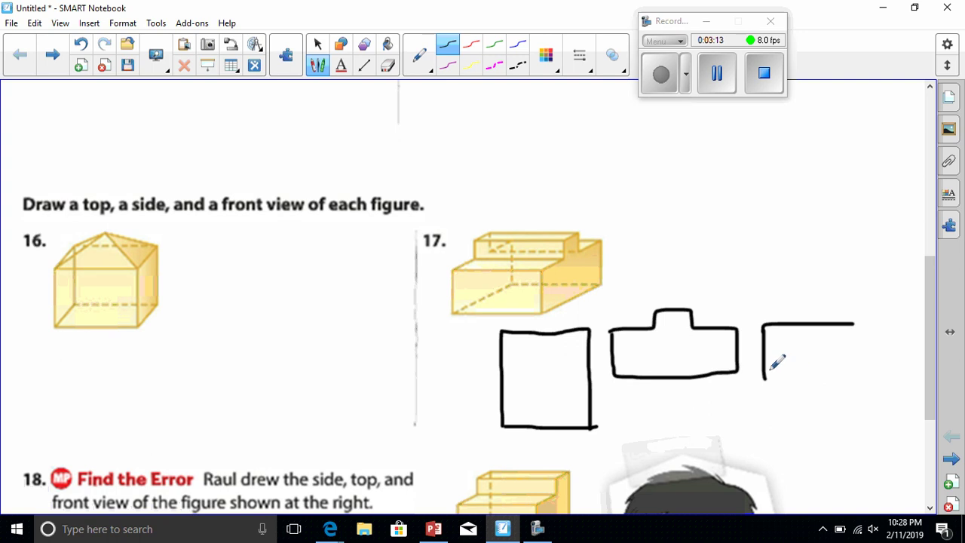
pyautogui.moveTo(765, 382); pyautogui.dragTo(857, 383)
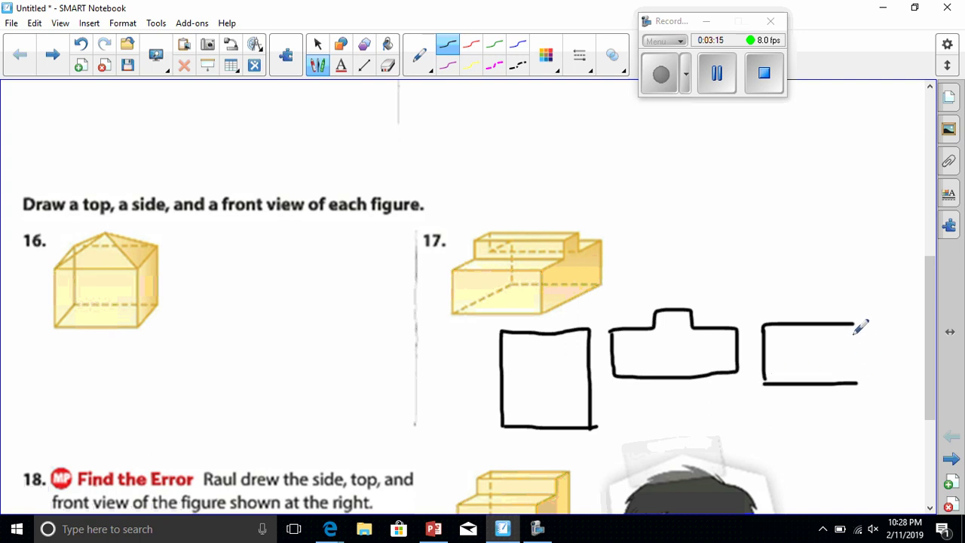
pyautogui.moveTo(857, 324); pyautogui.dragTo(858, 383)
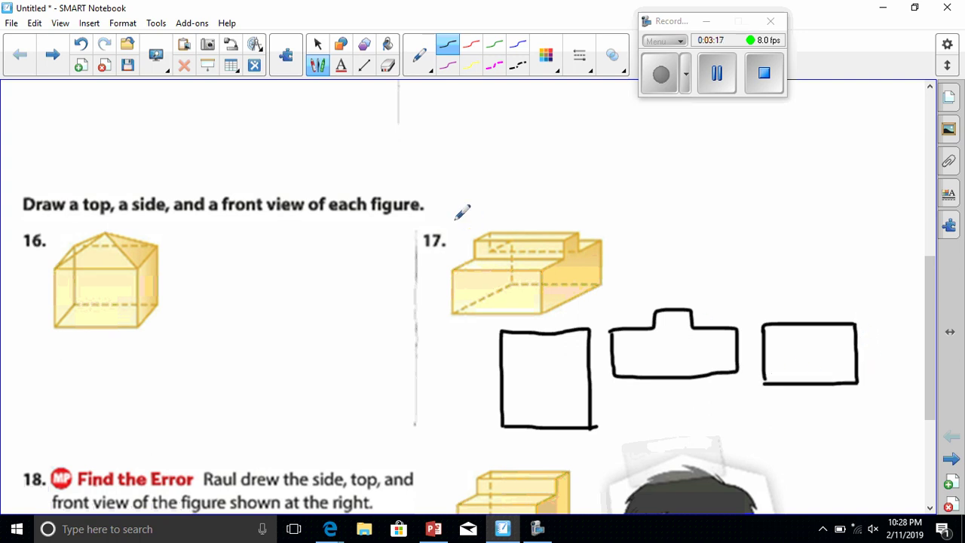
# Step: Dot a hidden line across the right rectangle of figure 17
pyautogui.click(777, 342)
pyautogui.click(786, 341)
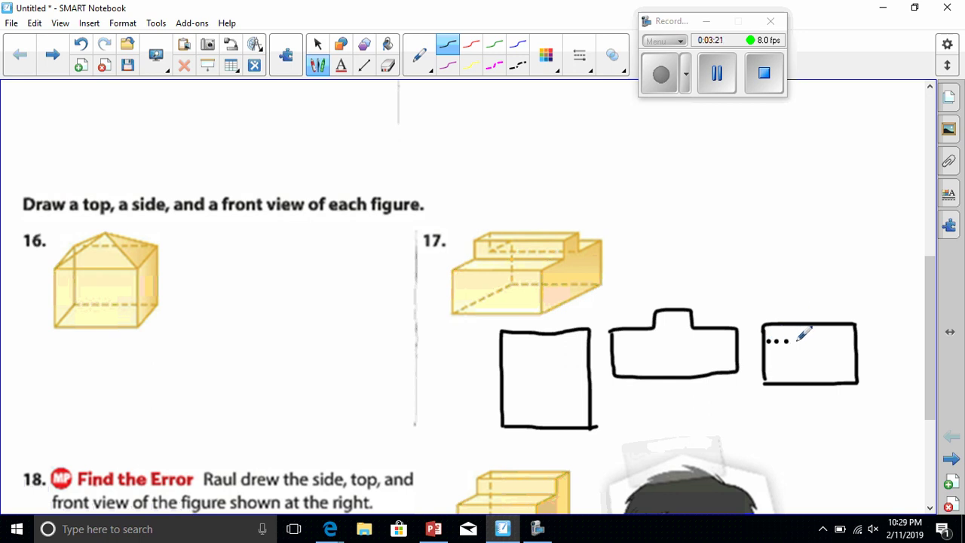
pyautogui.click(808, 342)
pyautogui.click(819, 341)
pyautogui.click(830, 342)
pyautogui.click(839, 343)
pyautogui.click(847, 343)
# Step: Dot the first hidden line across the square view
pyautogui.click(505, 369)
pyautogui.click(518, 368)
pyautogui.click(530, 368)
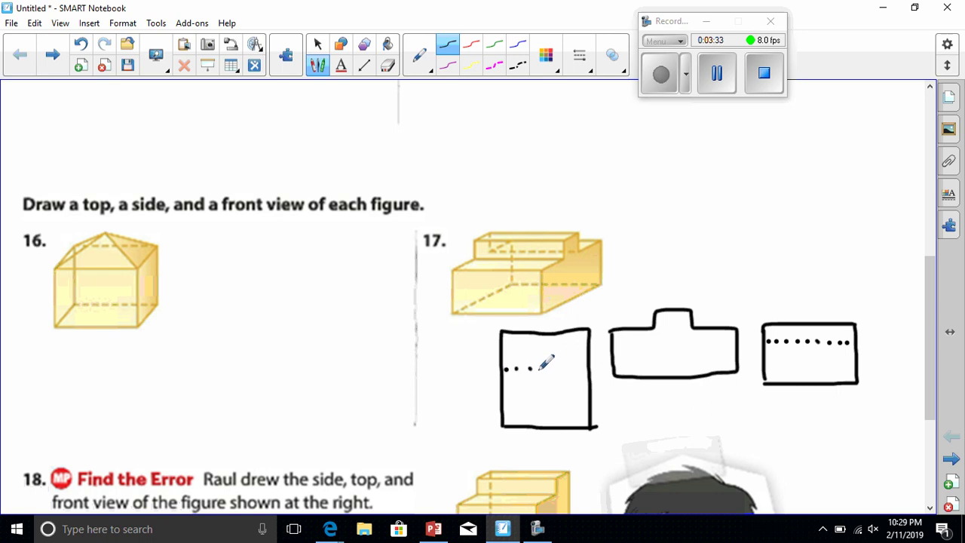
pyautogui.click(543, 368)
pyautogui.click(555, 368)
pyautogui.click(577, 367)
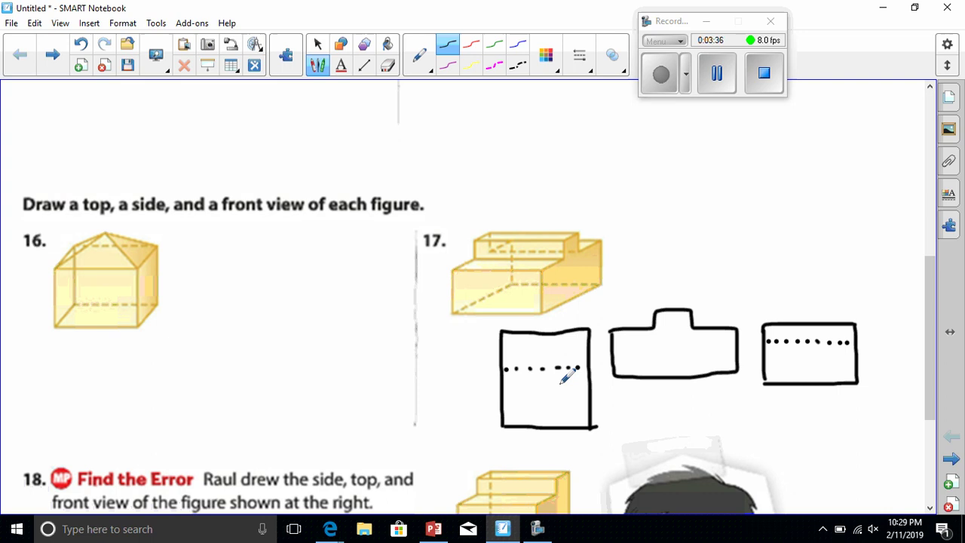
# Step: Dot a second hidden line lower in the square, then scroll back to problems 12–15
pyautogui.click(506, 390)
pyautogui.click(518, 389)
pyautogui.click(543, 390)
pyautogui.click(556, 391)
pyautogui.click(581, 392)
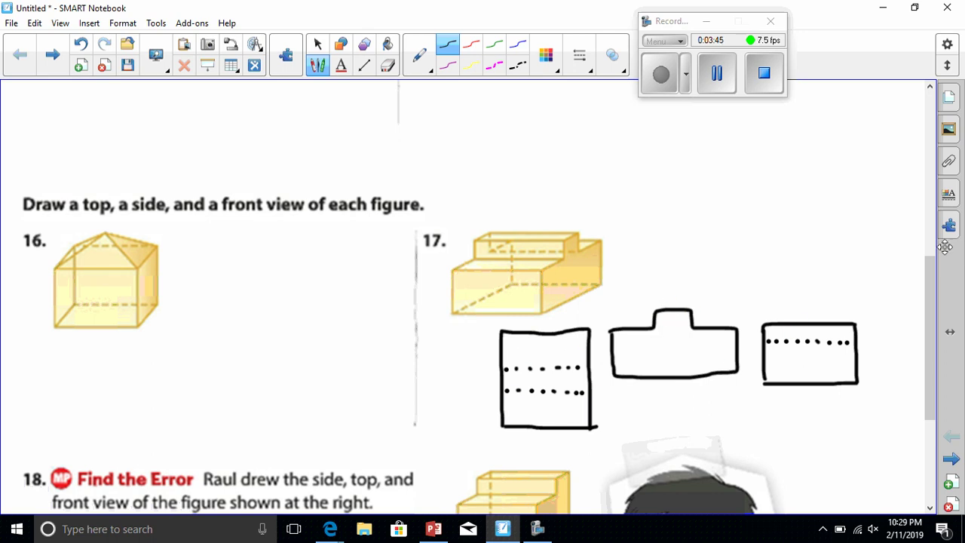
pyautogui.moveTo(932, 299); pyautogui.dragTo(961, 121)
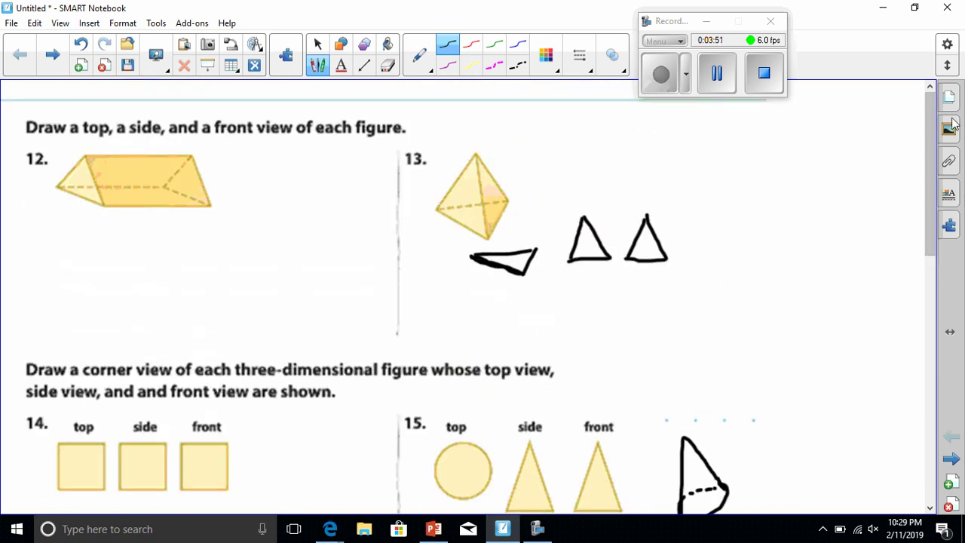